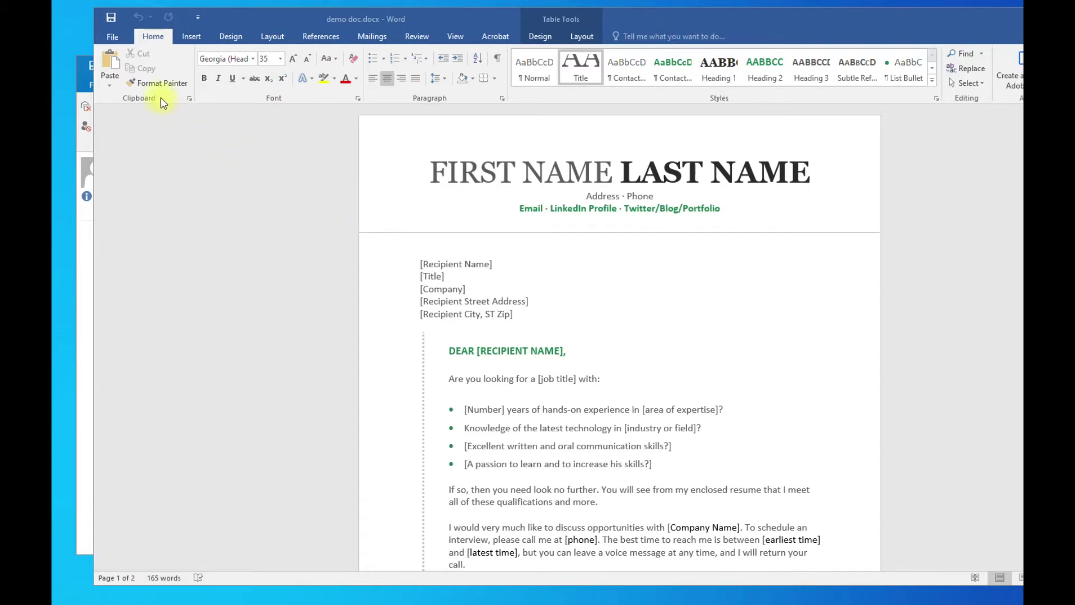
In Word's print settings, choose Print on Both Sides – Flip pages on long edge, then leave the print screen.
{"action": "left_click", "coordinate": [108, 37]}
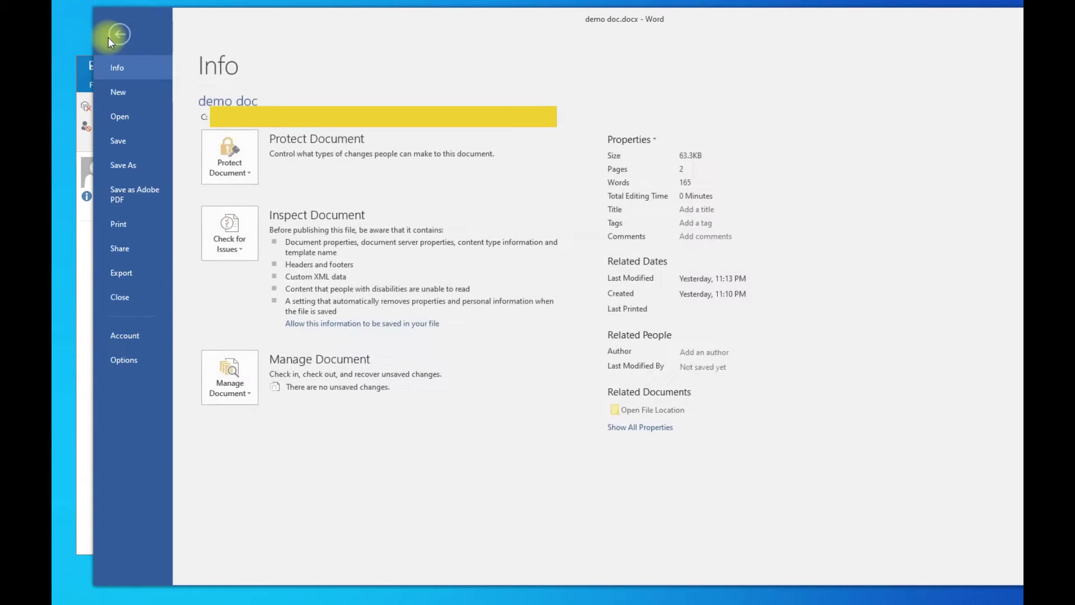
{"action": "left_click", "coordinate": [133, 227]}
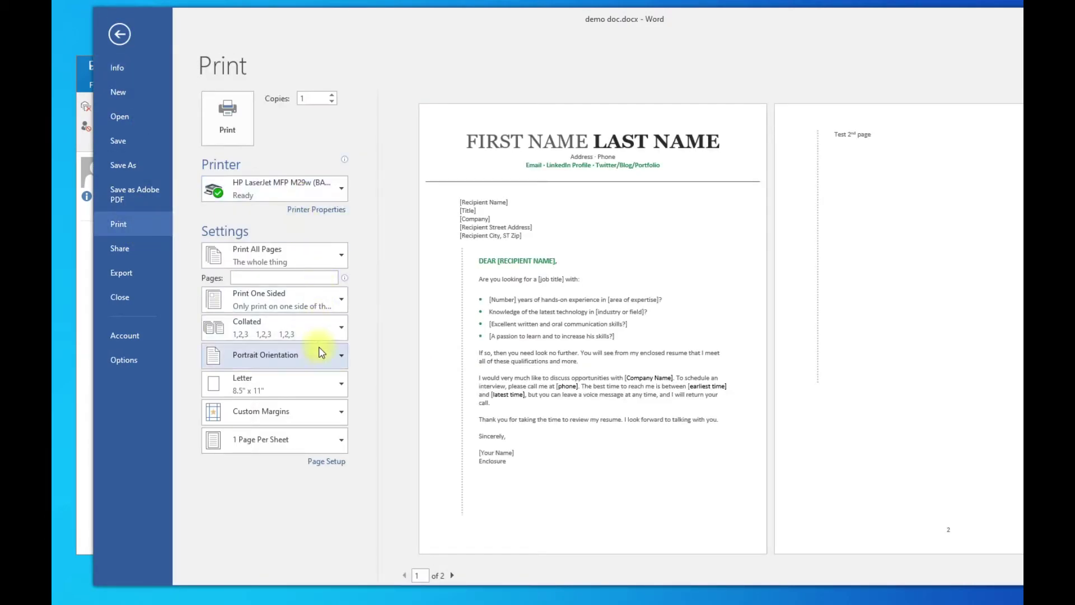
{"action": "left_click", "coordinate": [326, 310]}
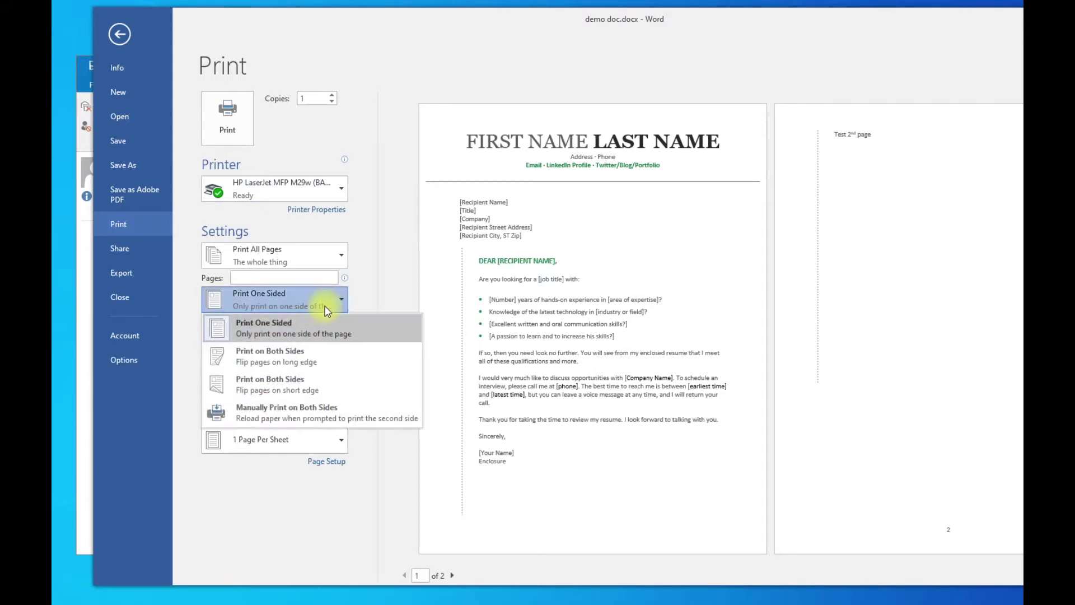
{"action": "left_click", "coordinate": [353, 361]}
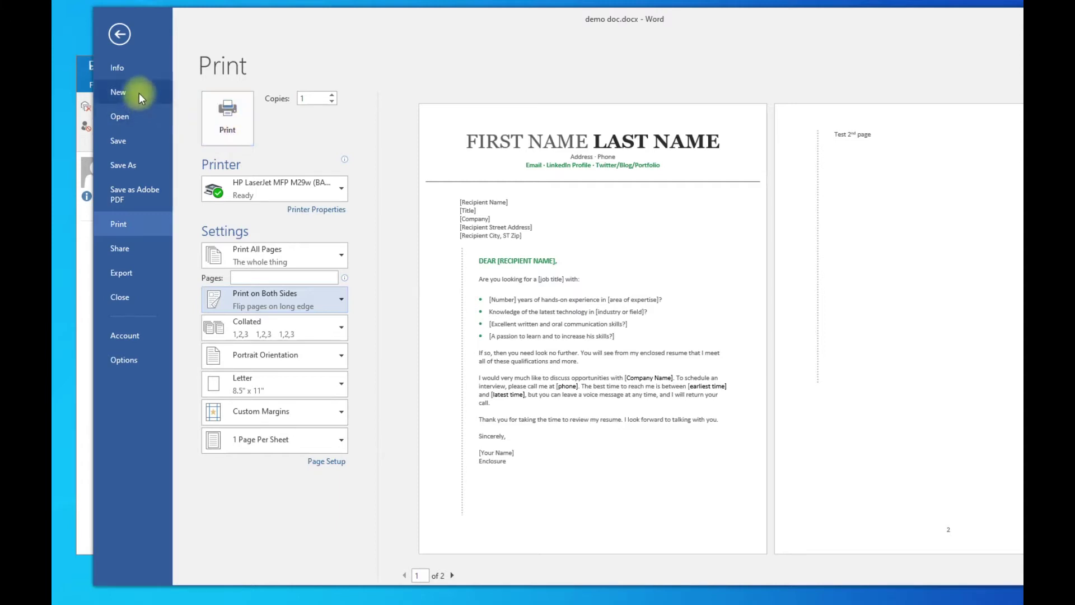
{"action": "left_click", "coordinate": [114, 34]}
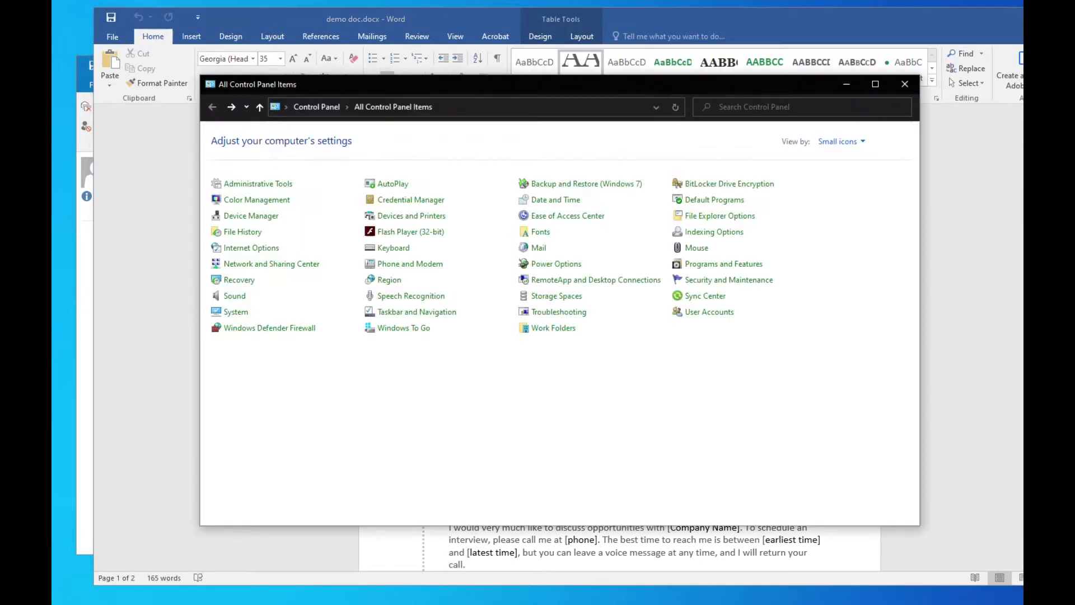
Open the HP LaserJet MFP M29w printing preferences from Control Panel's Devices and Printers.
{"action": "left_click", "coordinate": [559, 278]}
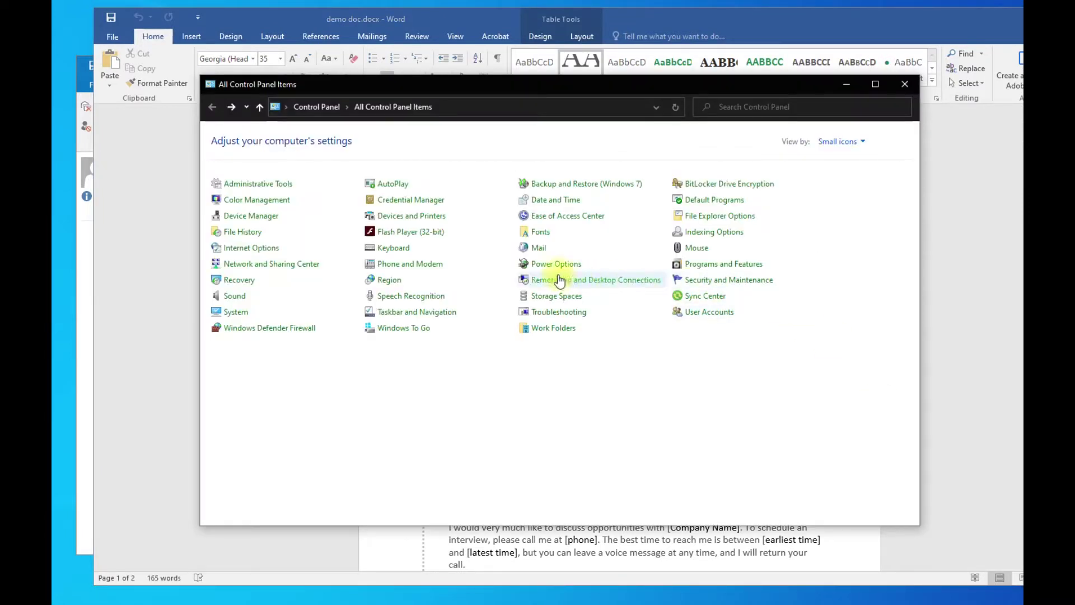
{"action": "left_click", "coordinate": [409, 216]}
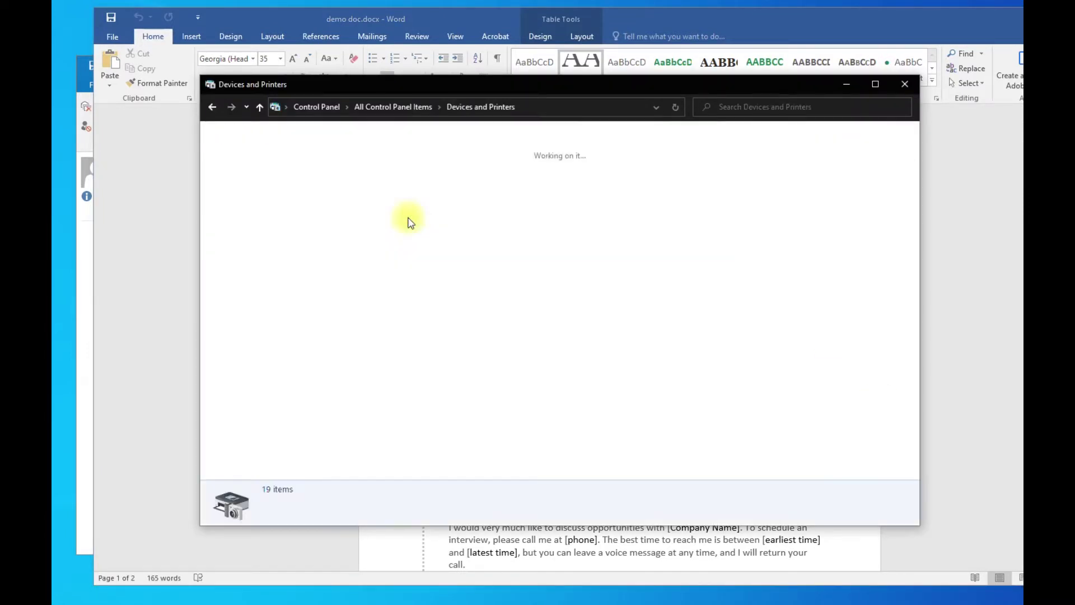
{"action": "left_click", "coordinate": [398, 223]}
{"action": "right_click", "coordinate": [398, 223]}
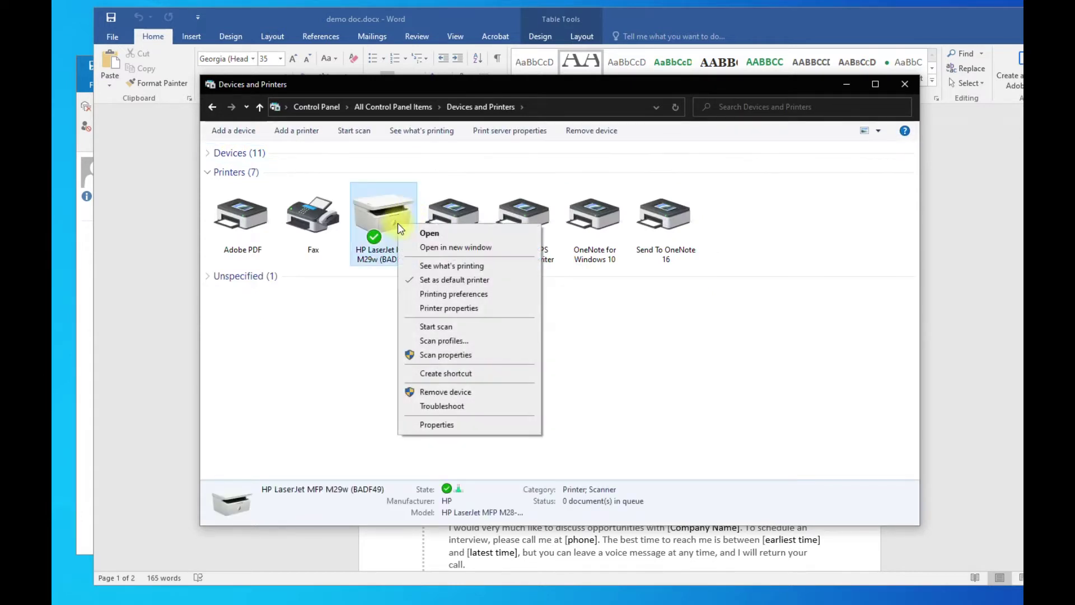
{"action": "left_click", "coordinate": [483, 295]}
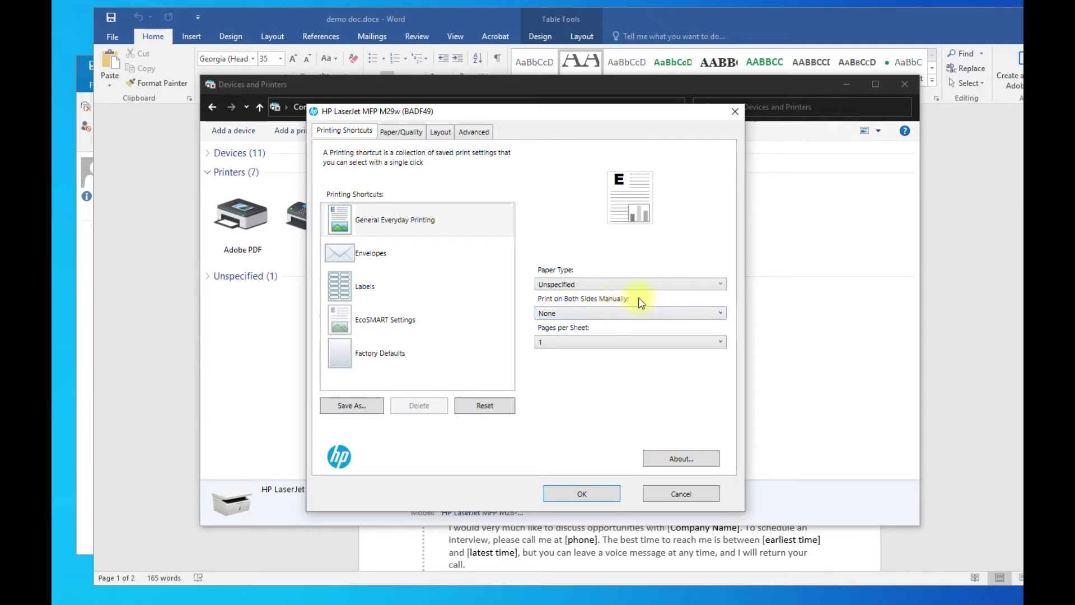
Set Print on Both Sides Manually to Flip on Long Edge and save with OK.
{"action": "left_click", "coordinate": [607, 312]}
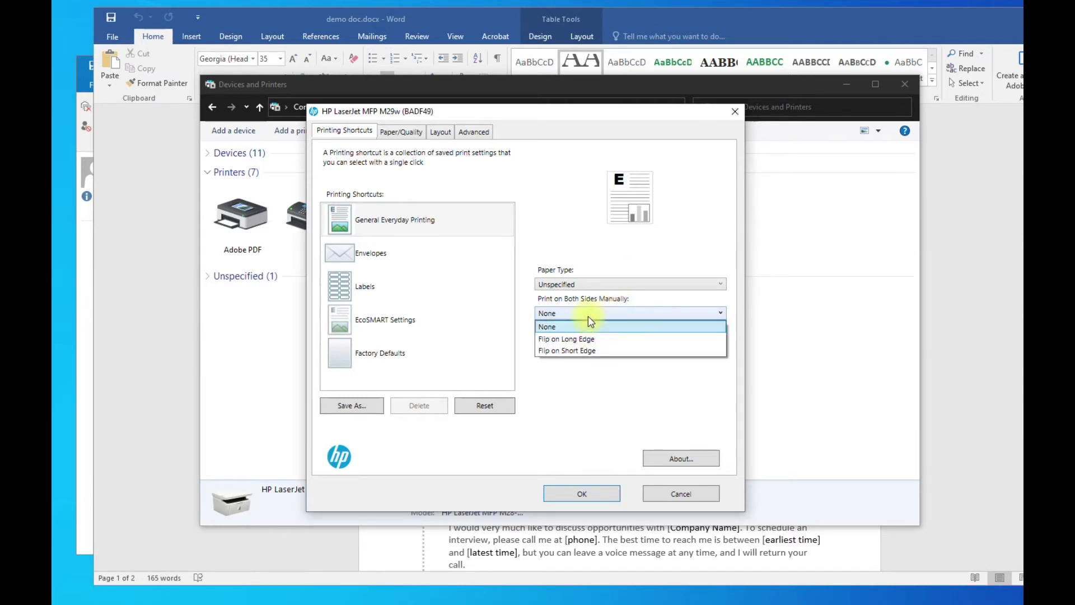
{"action": "left_click", "coordinate": [623, 340]}
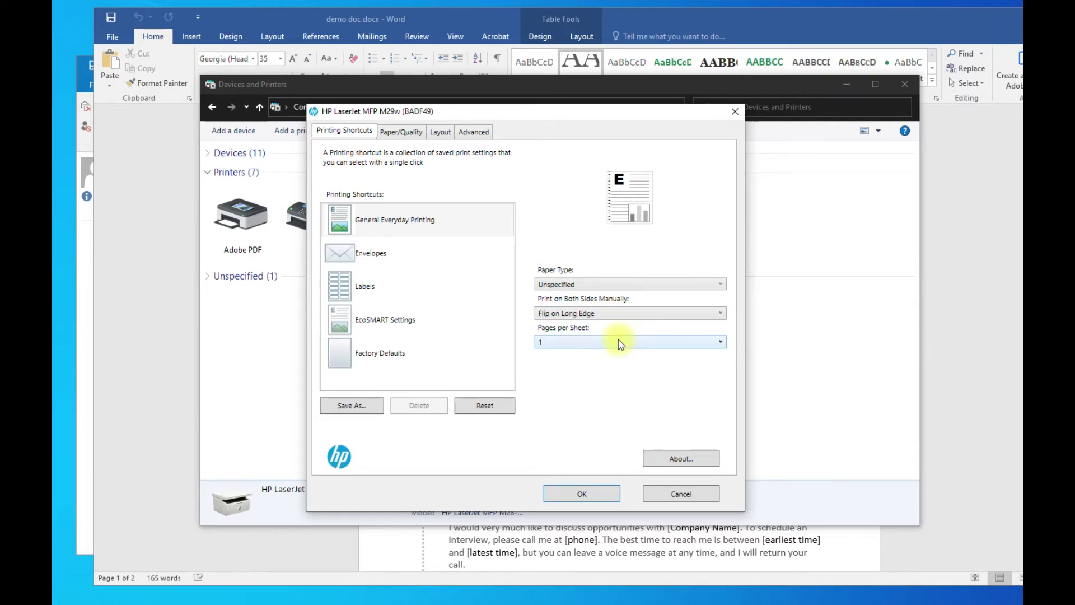
{"action": "left_click", "coordinate": [616, 494]}
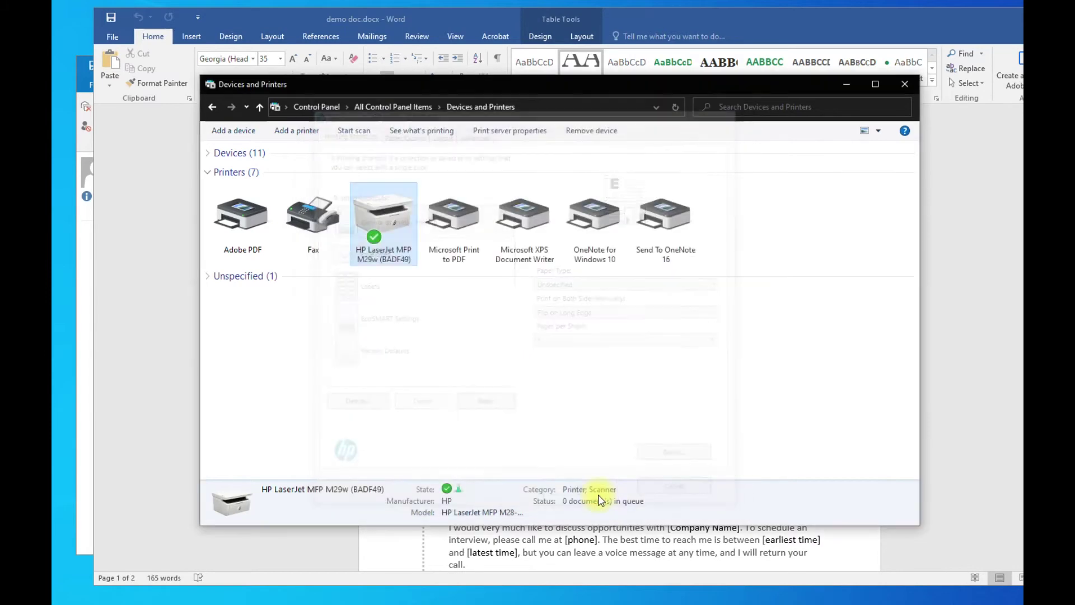
{"action": "left_click", "coordinate": [524, 395]}
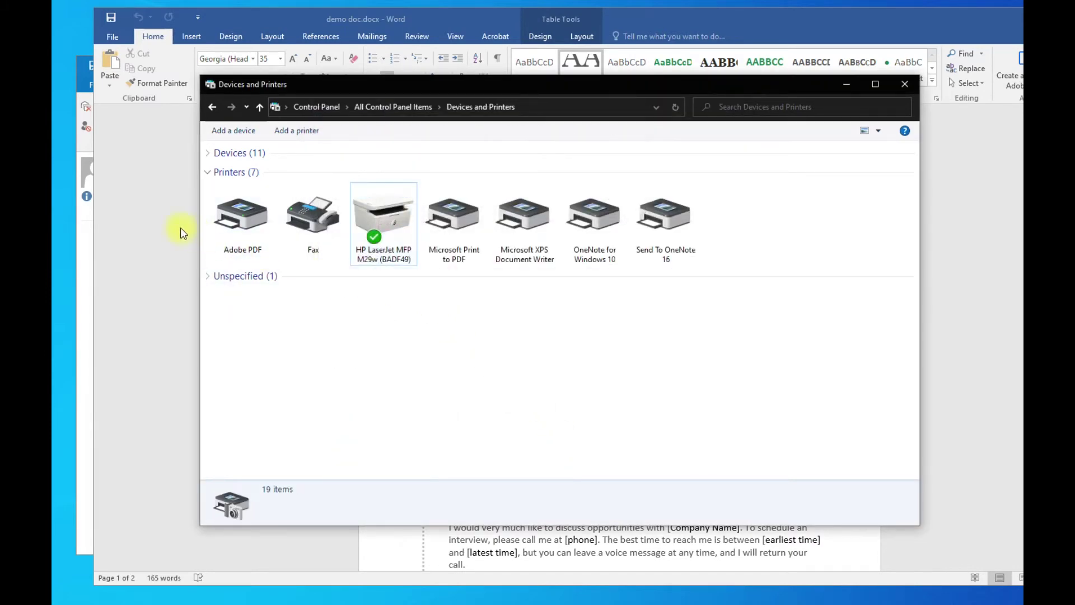
Verify Word's print screen shows Print on Both Sides, then bring the Staples Outlook message forward.
{"action": "left_click", "coordinate": [180, 228]}
{"action": "left_click", "coordinate": [112, 38]}
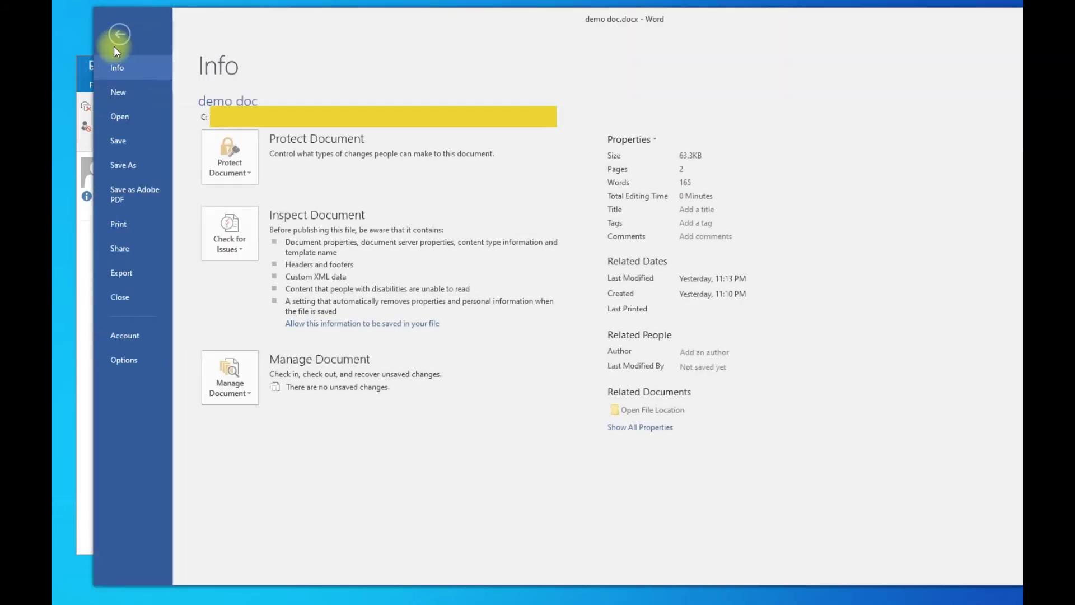
{"action": "left_click", "coordinate": [136, 221]}
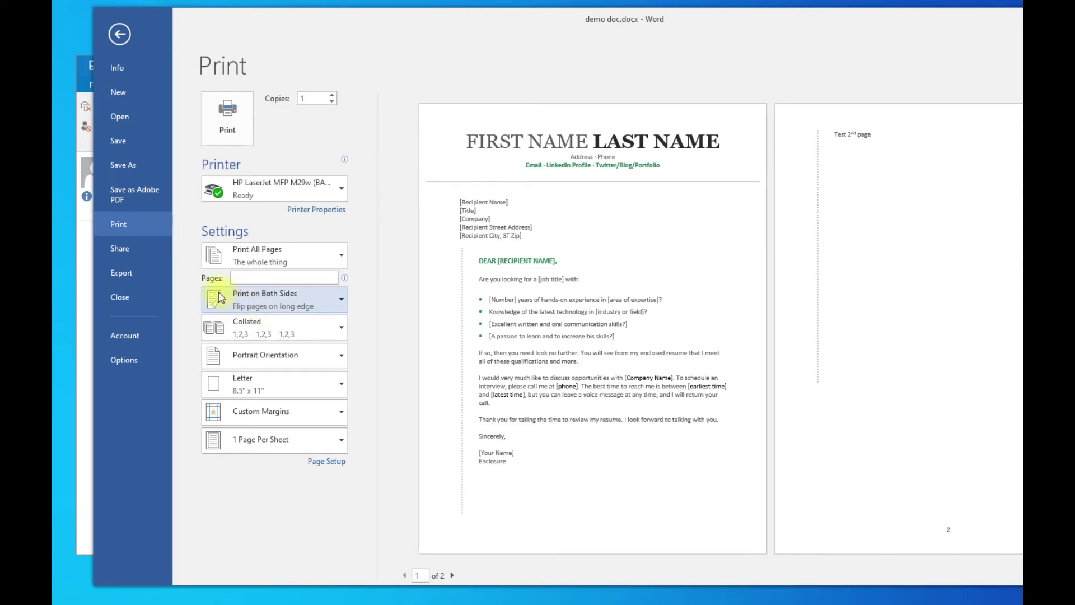
{"action": "left_click", "coordinate": [81, 295]}
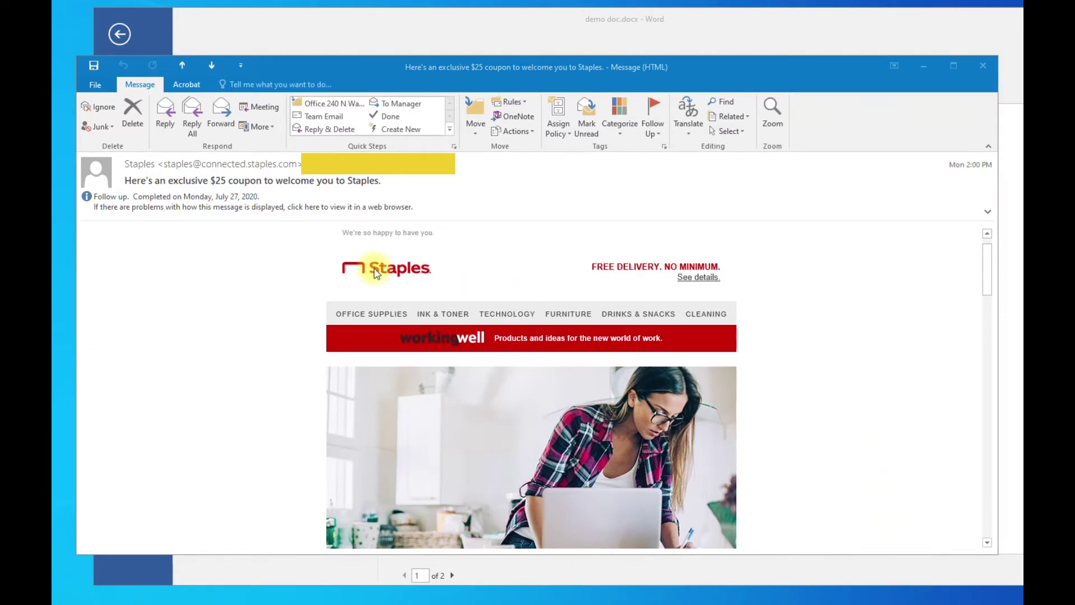
Open the Print dialog through Print Options on the Staples message's print page.
{"action": "left_click", "coordinate": [100, 89]}
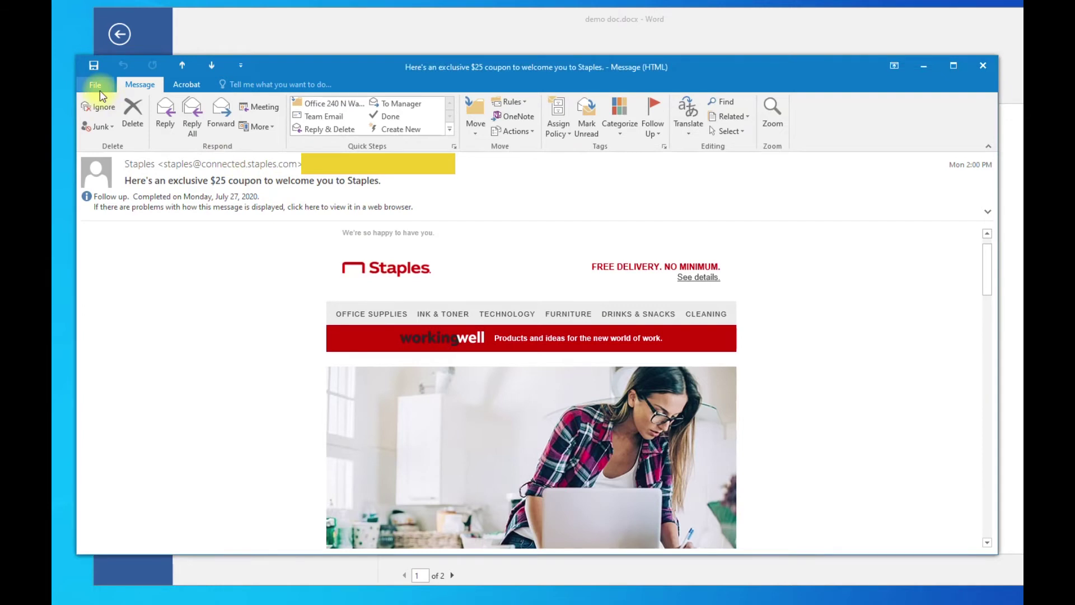
{"action": "left_click", "coordinate": [100, 90]}
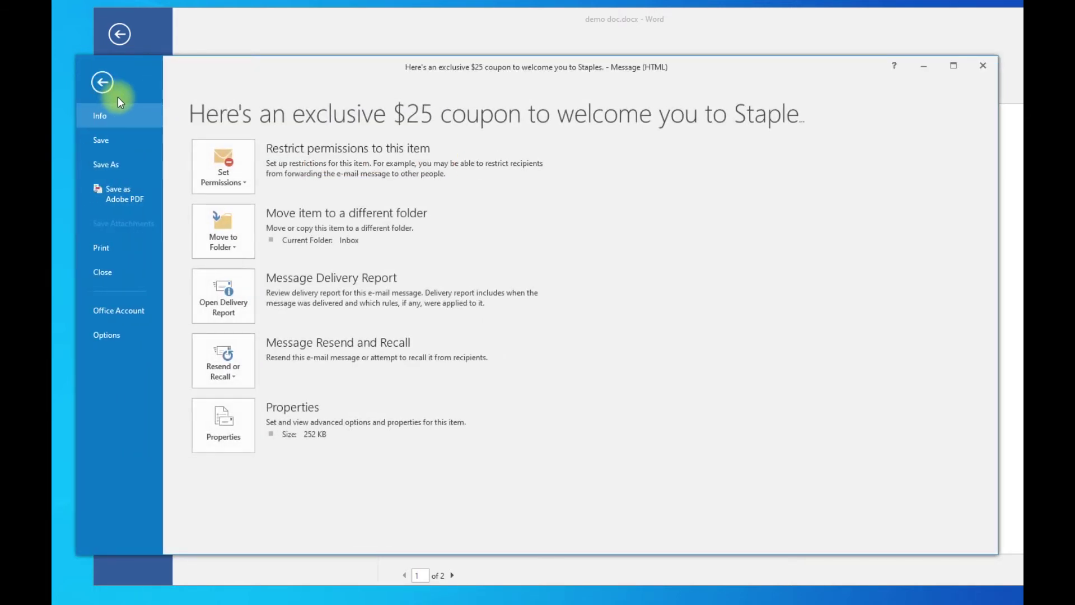
{"action": "left_click", "coordinate": [106, 252]}
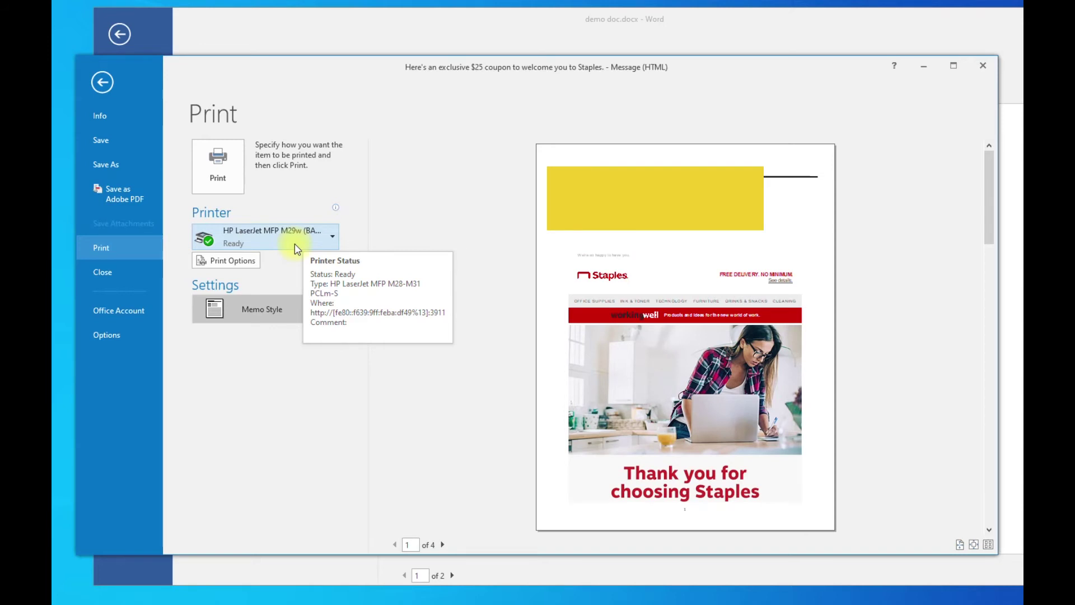
{"action": "left_click", "coordinate": [251, 264]}
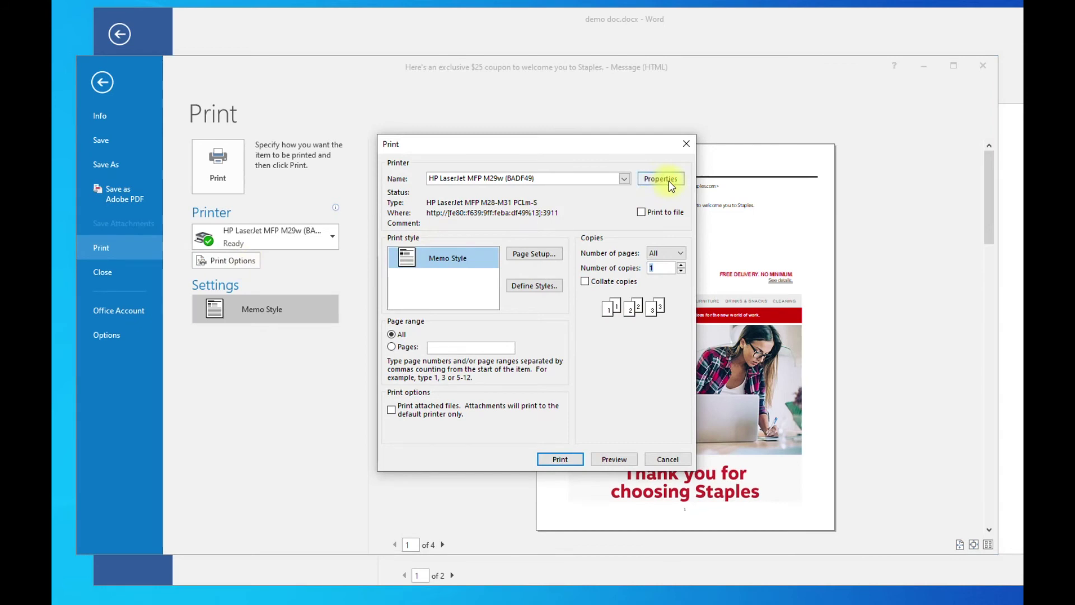
Set the HP Properties manual two-sided printing to Flip on Long Edge, confirm, and close the Print dialog.
{"action": "left_click", "coordinate": [670, 182]}
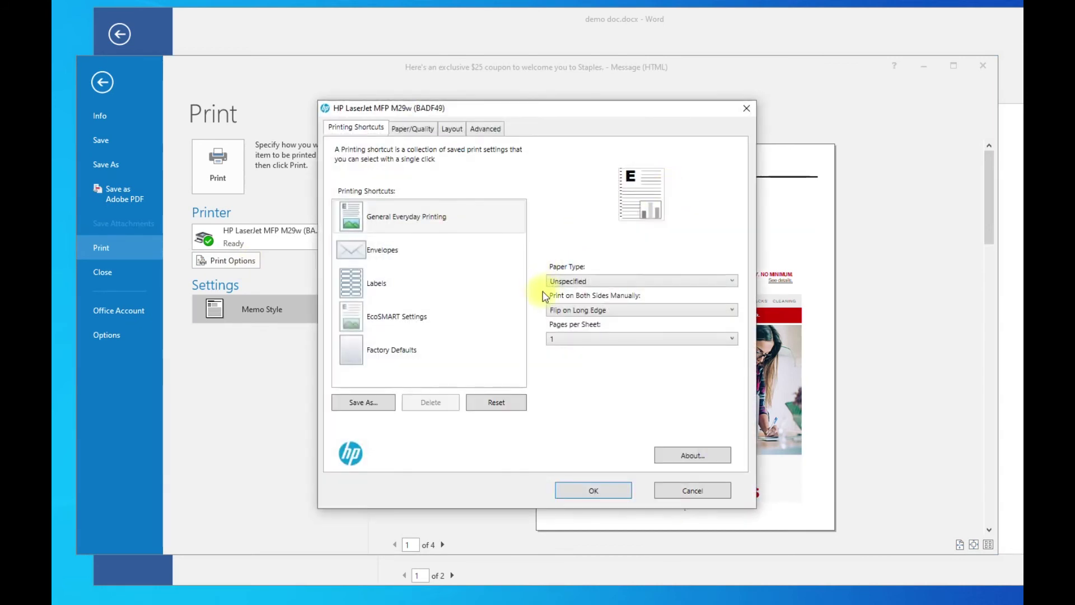
{"action": "left_click", "coordinate": [603, 311]}
{"action": "left_click", "coordinate": [614, 321]}
{"action": "left_click", "coordinate": [608, 311]}
{"action": "left_click", "coordinate": [613, 339]}
{"action": "left_click", "coordinate": [695, 486]}
{"action": "left_click", "coordinate": [632, 466]}
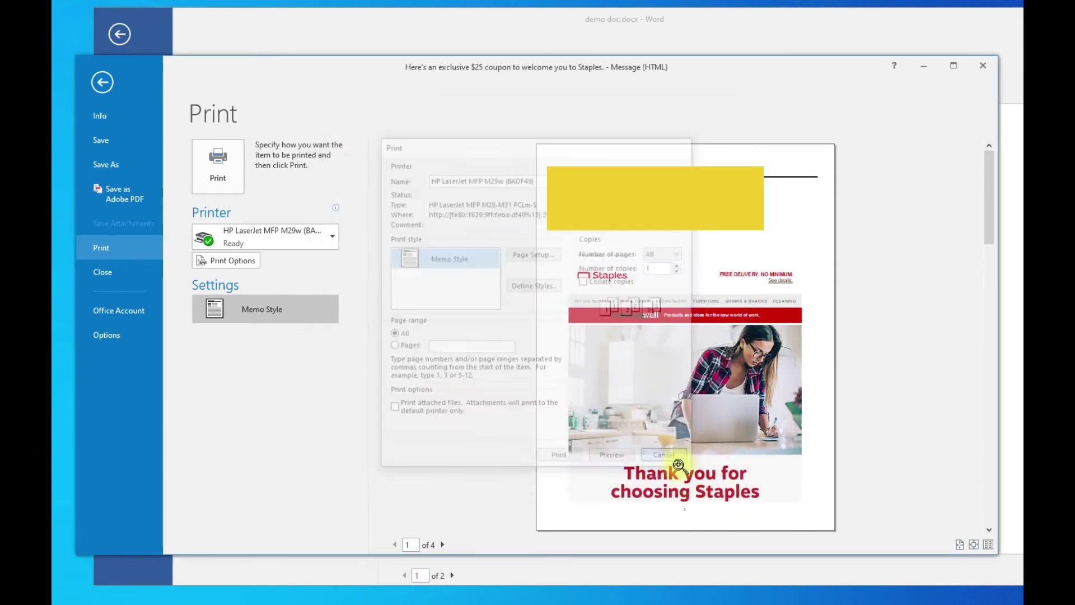
{"action": "left_click", "coordinate": [102, 88]}
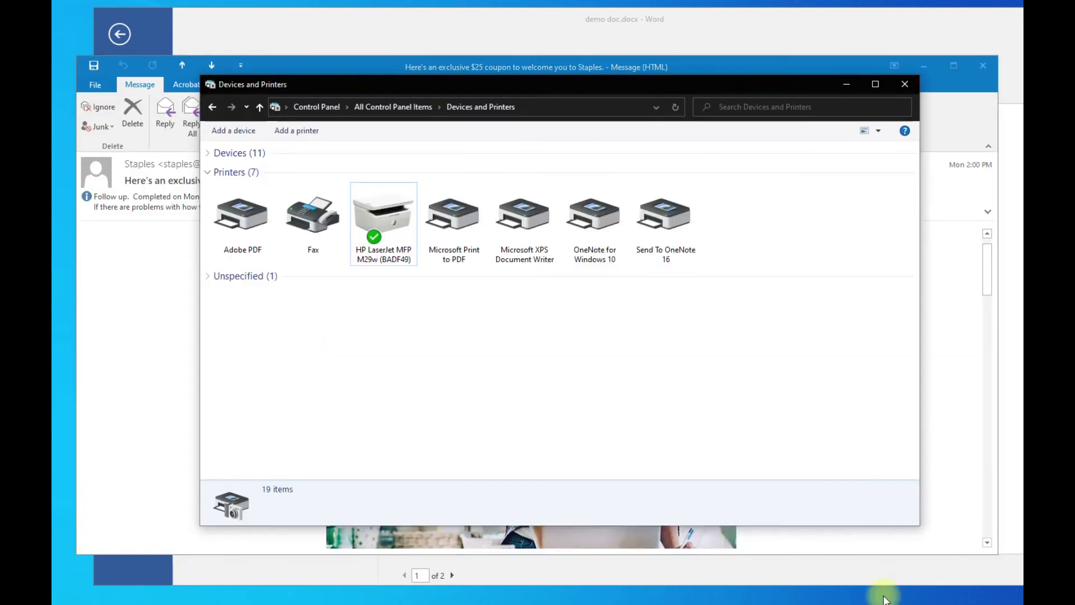
Reopen the HP LaserJet printing preferences and set Print on Both Sides Manually to None.
{"action": "left_click", "coordinate": [384, 219]}
{"action": "right_click", "coordinate": [401, 227]}
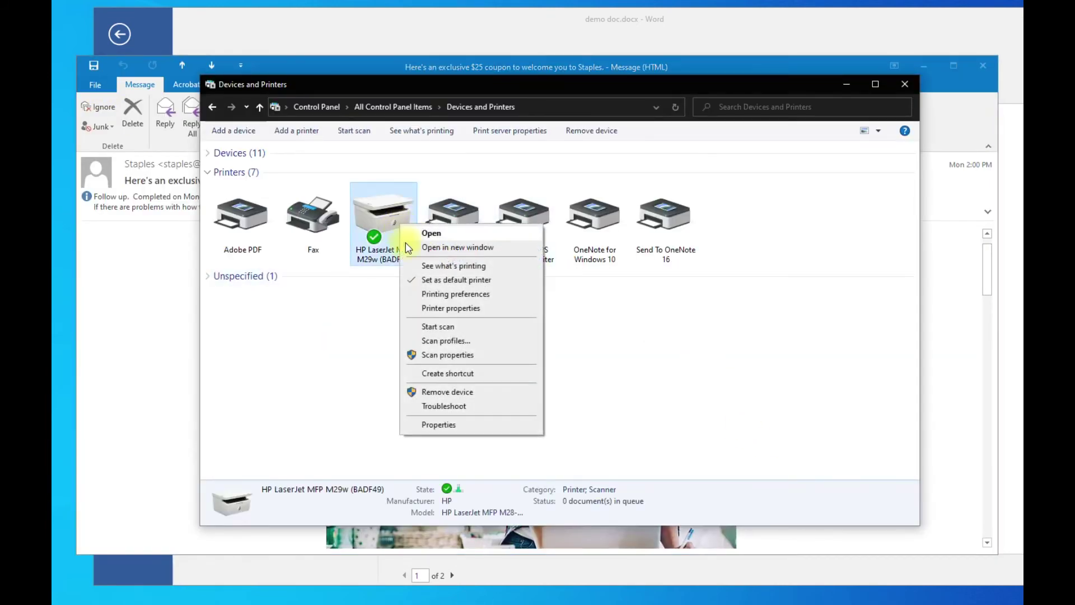
{"action": "left_click", "coordinate": [455, 294]}
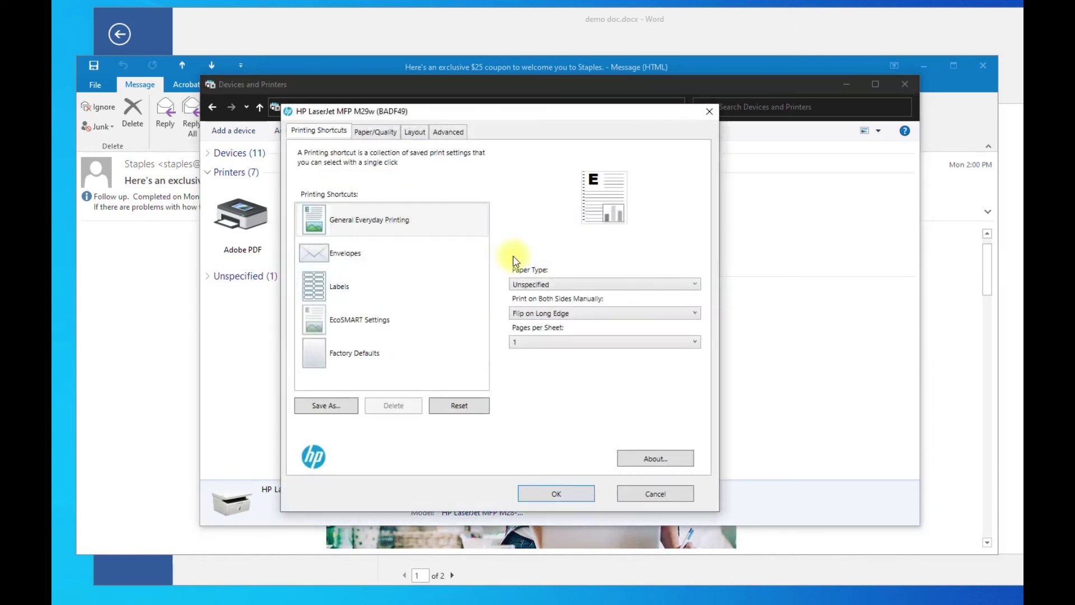
{"action": "left_click", "coordinate": [548, 314]}
{"action": "left_click", "coordinate": [552, 324]}
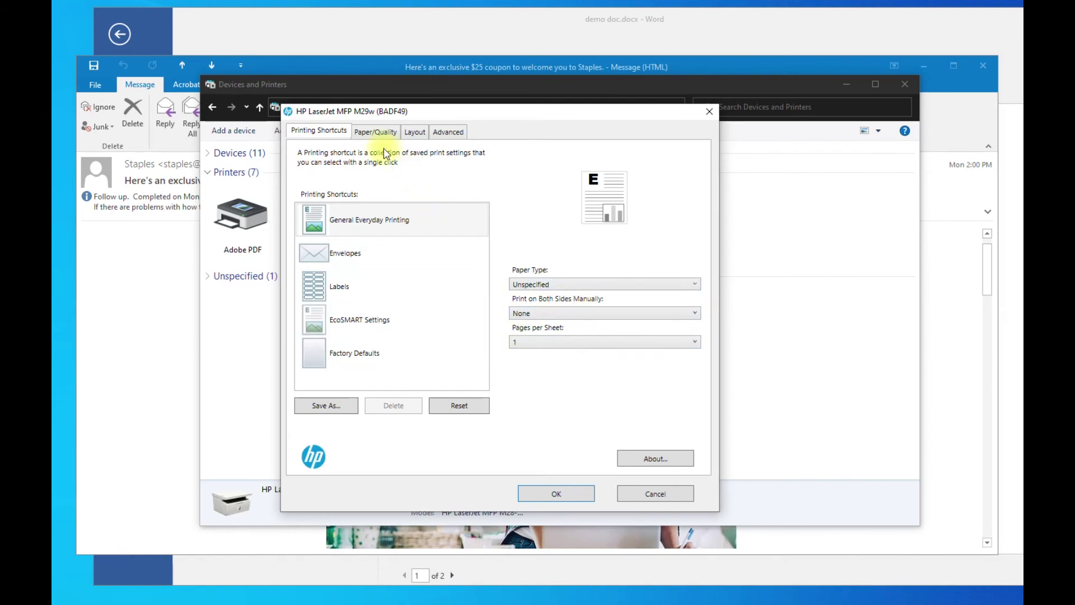
Review the Paper/Quality and Layout tabs, save with OK, and minimize Devices and Printers.
{"action": "left_click", "coordinate": [376, 132]}
{"action": "left_click", "coordinate": [417, 138]}
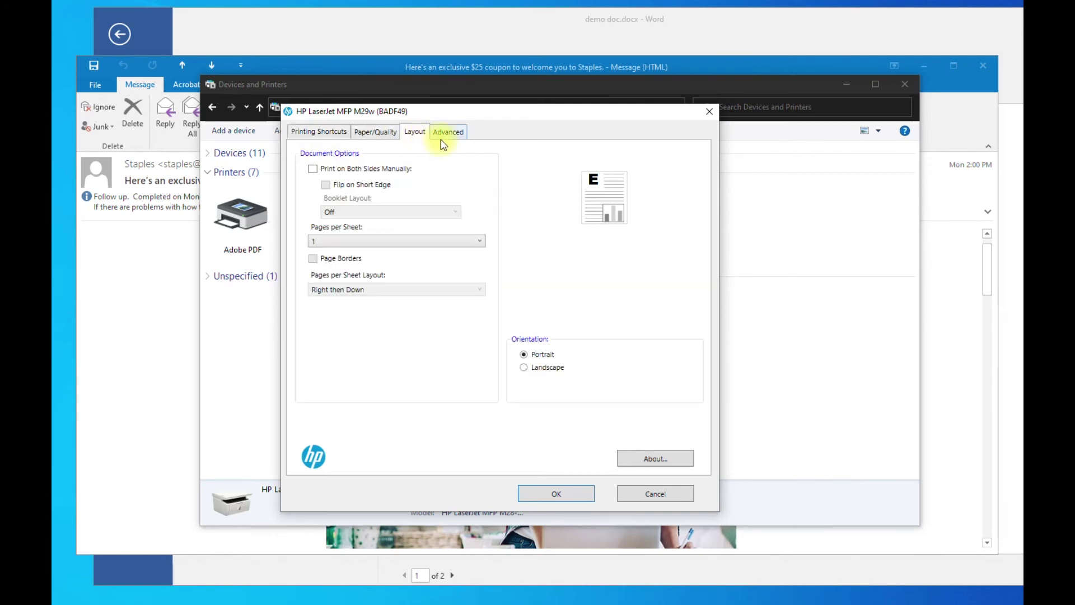
{"action": "left_click", "coordinate": [335, 138]}
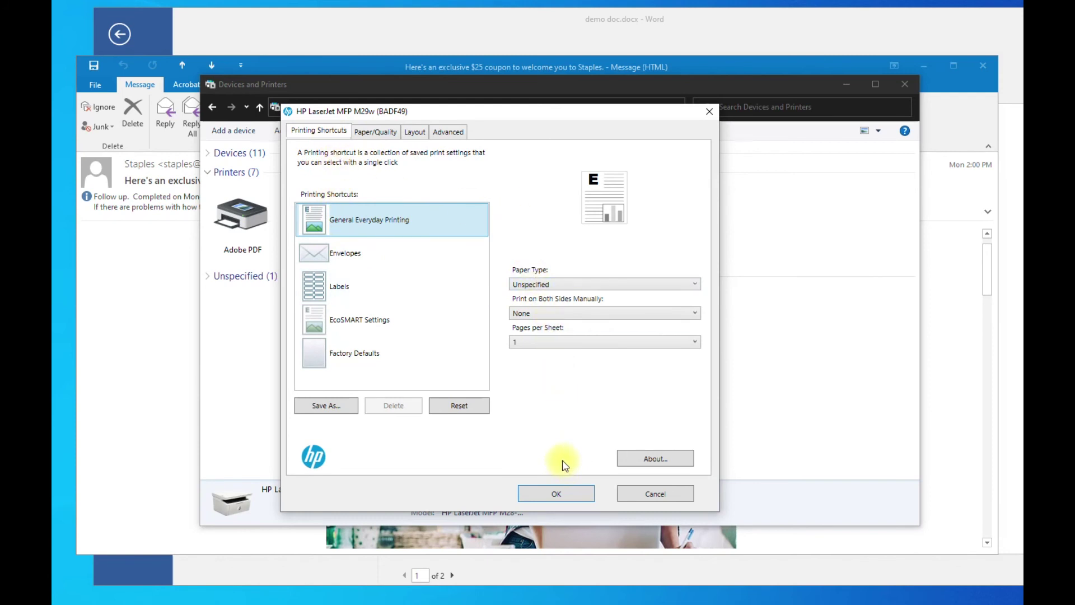
{"action": "left_click", "coordinate": [551, 492]}
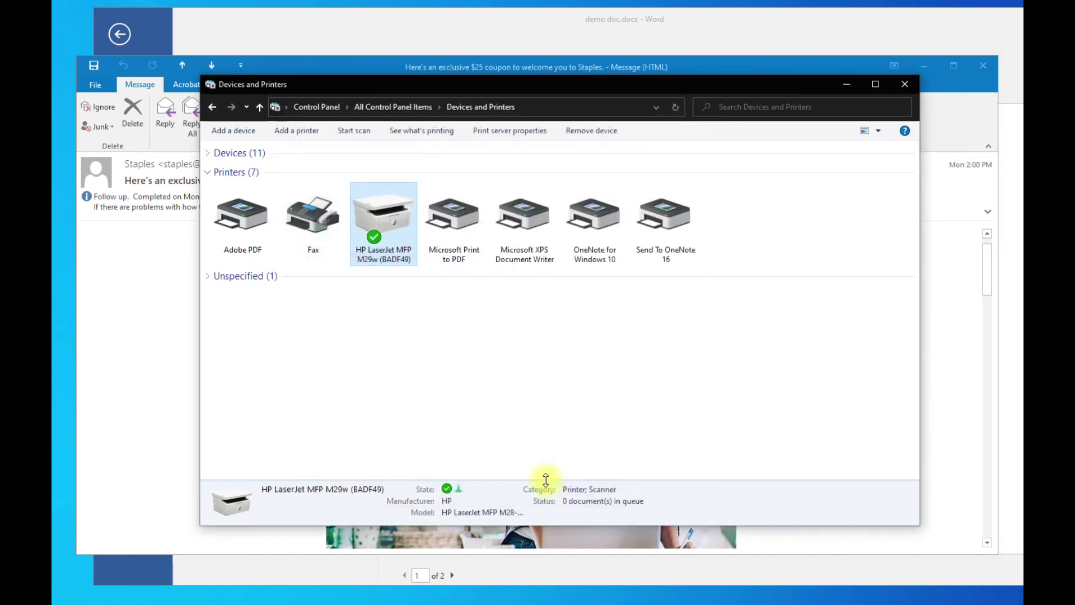
{"action": "left_click", "coordinate": [847, 84]}
Open the Print dialog for the Staples message through File > Print > Print Options.
{"action": "left_click", "coordinate": [106, 90]}
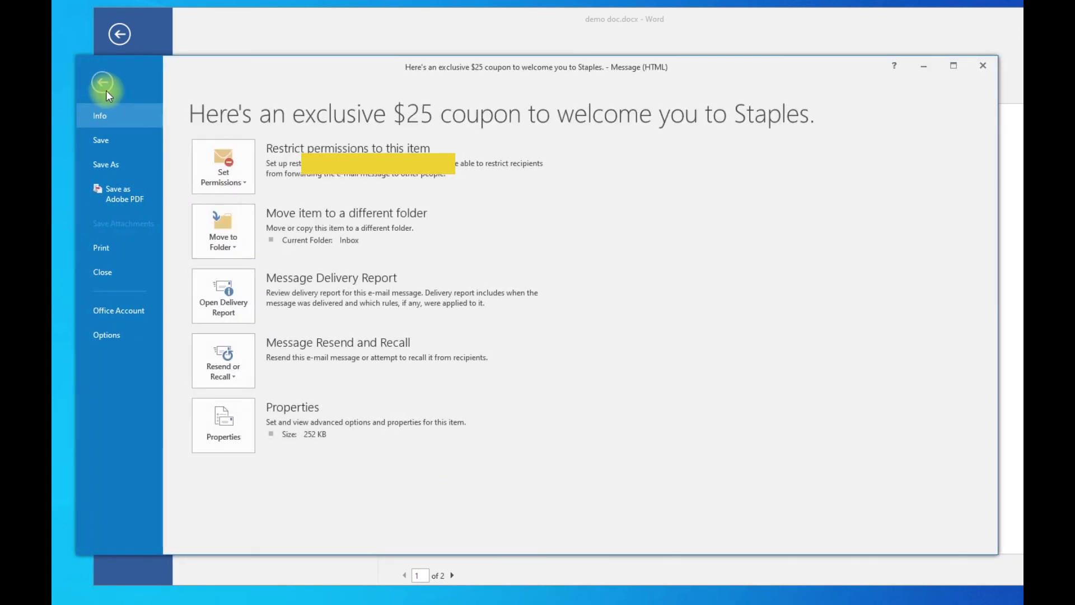
{"action": "left_click", "coordinate": [117, 245]}
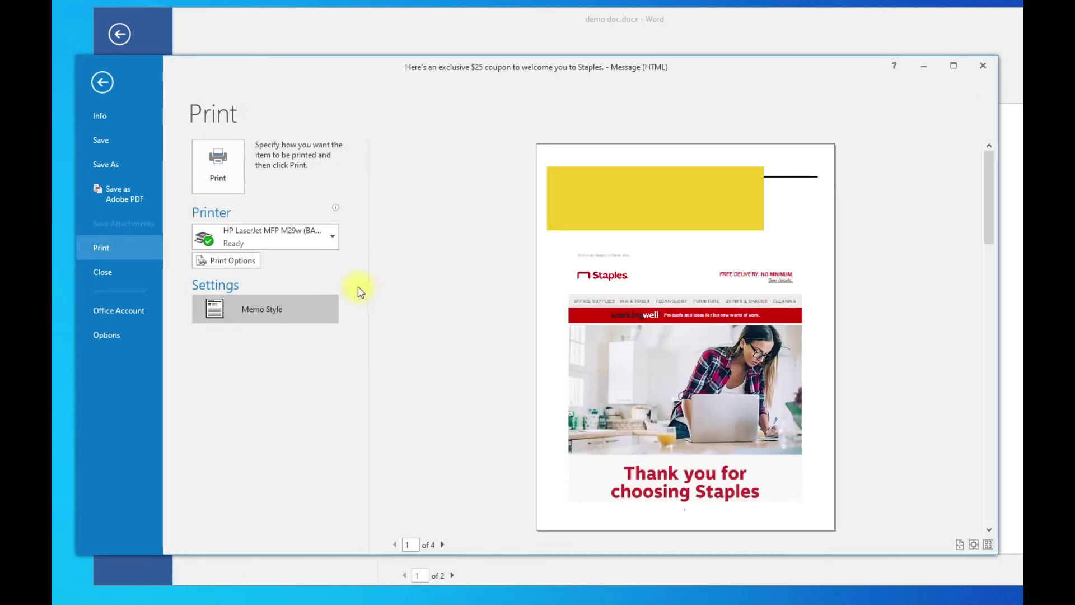
{"action": "left_click", "coordinate": [233, 262]}
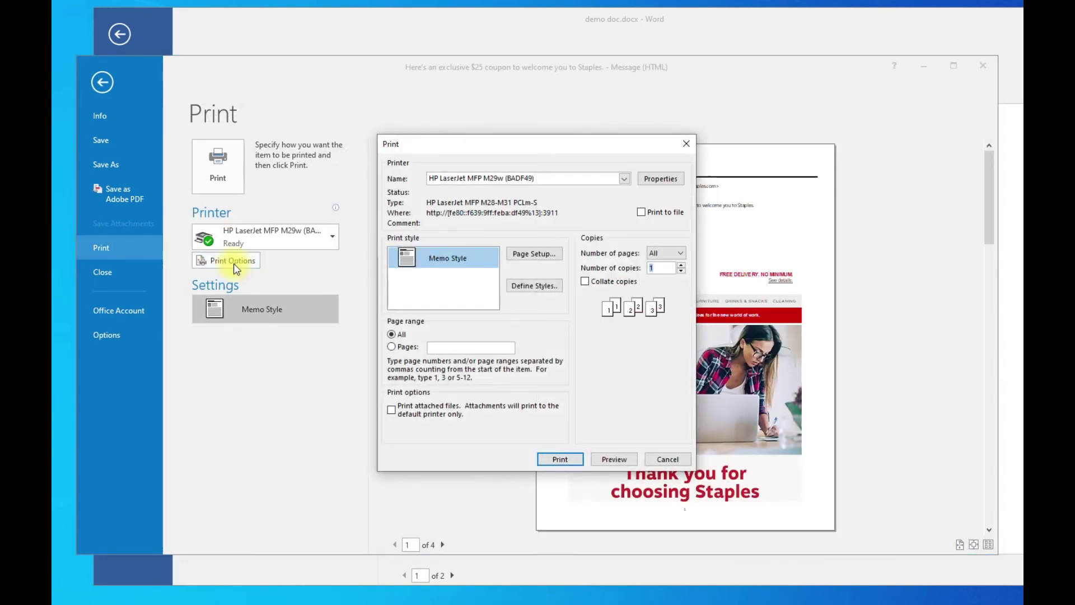
Set the HP Properties two-sided printing to Flip on Long Edge, then scroll the preview to page 4 of 4.
{"action": "left_click", "coordinate": [656, 180]}
{"action": "left_click", "coordinate": [594, 308]}
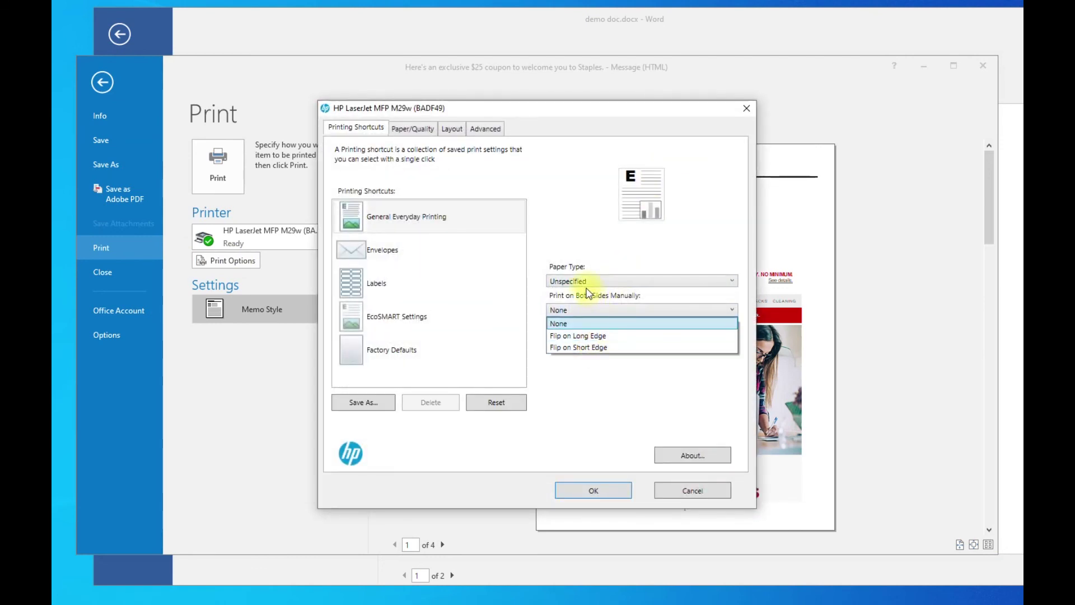
{"action": "left_click", "coordinate": [587, 303]}
{"action": "left_click", "coordinate": [589, 336]}
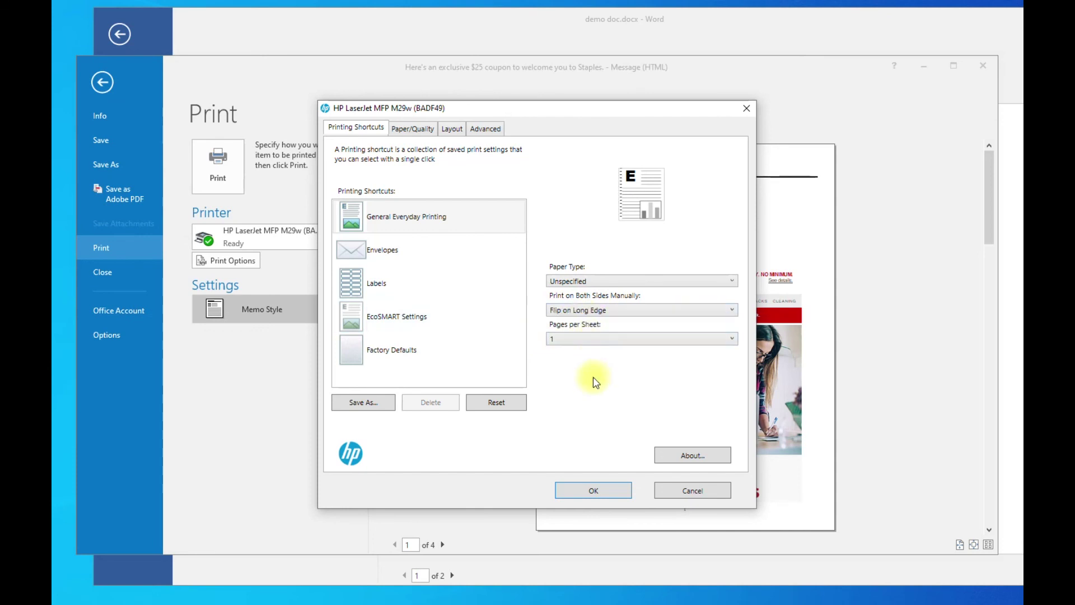
{"action": "left_click", "coordinate": [607, 492]}
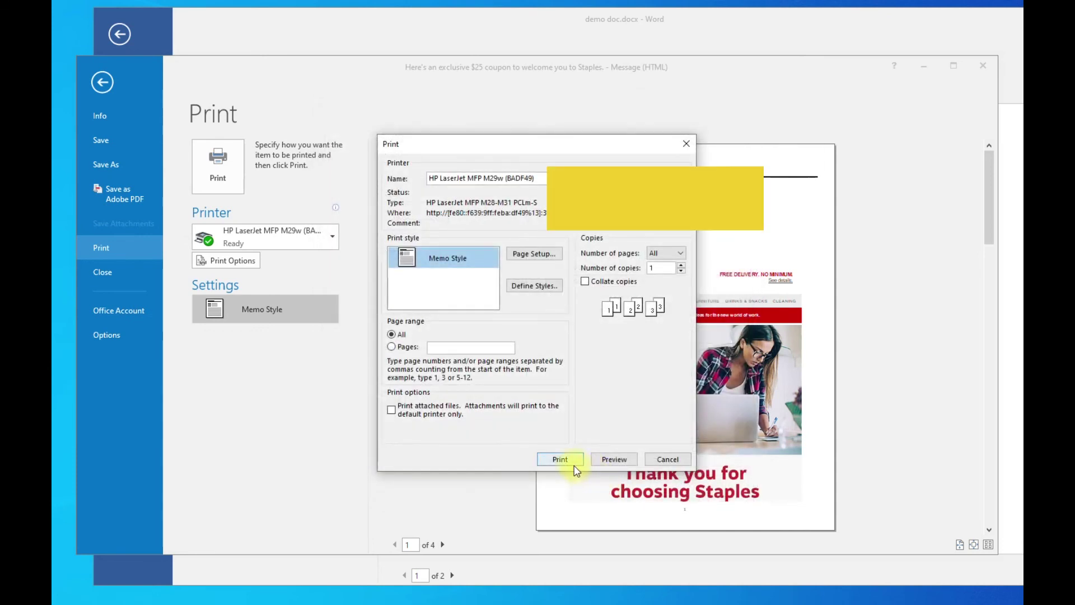
{"action": "left_click", "coordinate": [599, 460]}
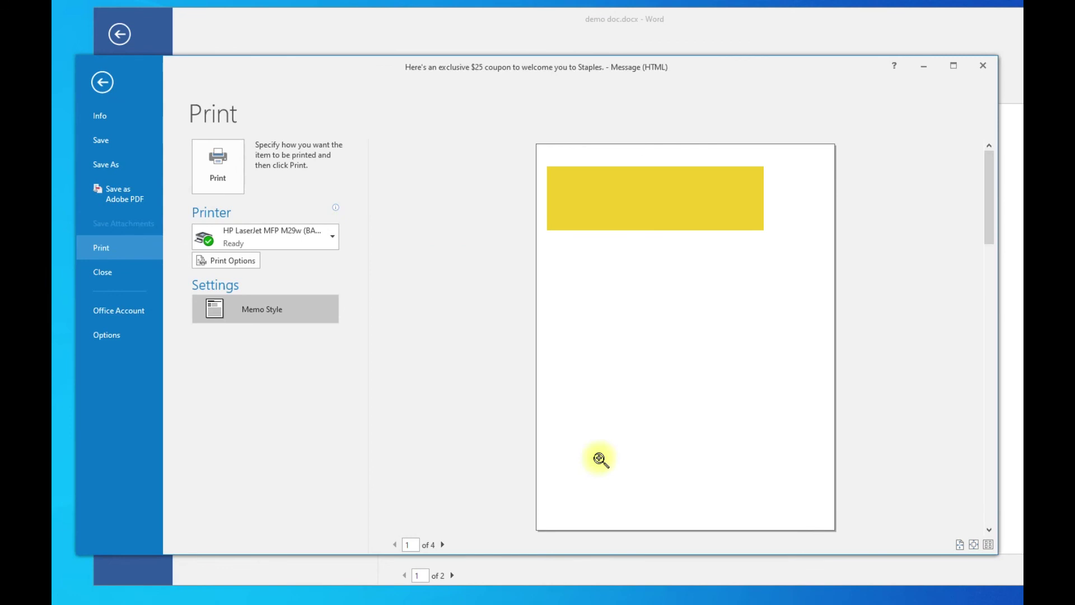
{"action": "scroll", "coordinate": [765, 541], "scroll_direction": "down", "scroll_amount": 3}
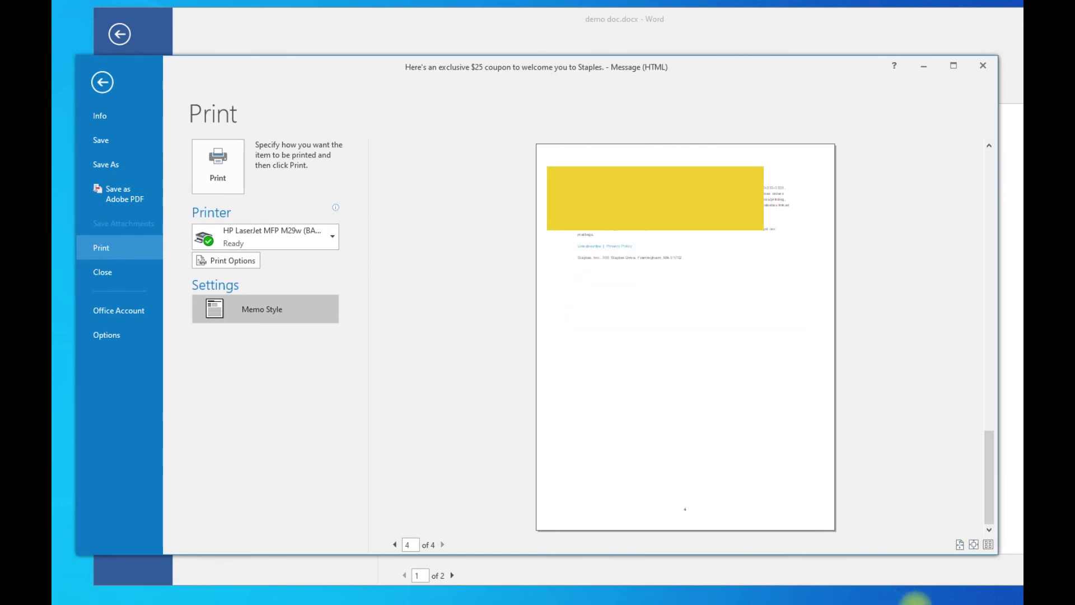